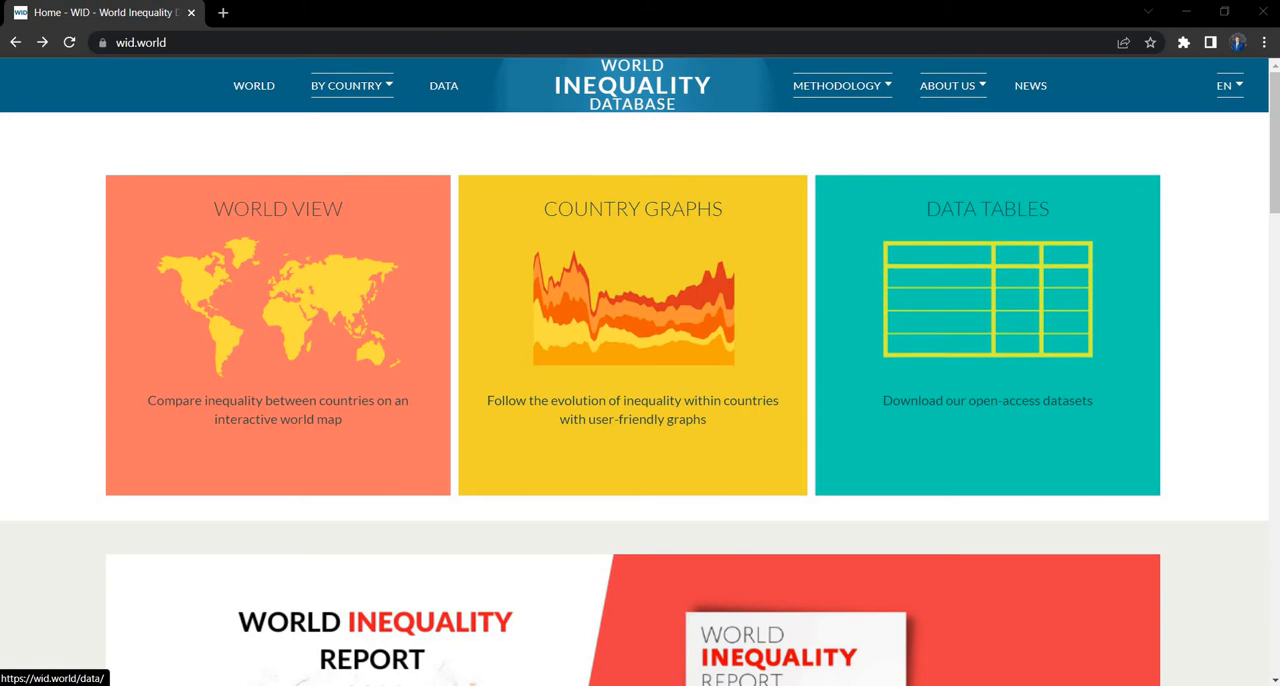
Step: Open the page for downloading the open-access datasets and expand its list of indicators
{"action": "left_click", "coordinate": [1016, 400]}
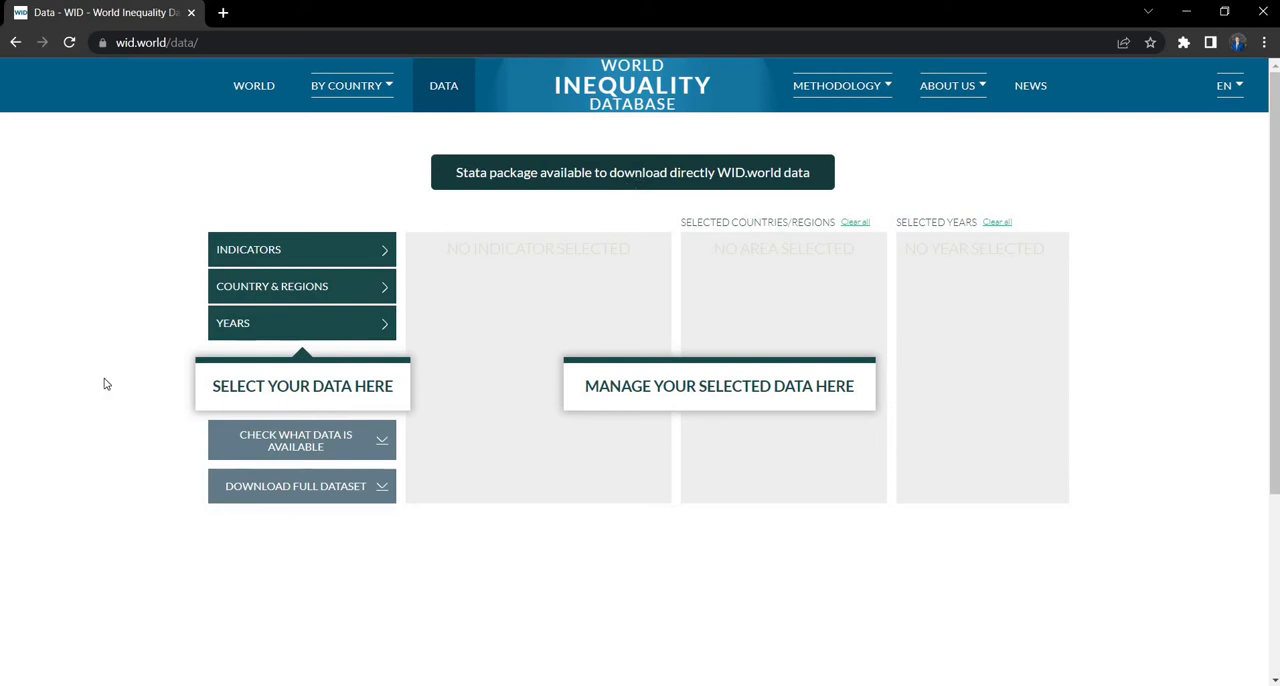
{"action": "left_click", "coordinate": [242, 299]}
{"action": "left_click", "coordinate": [278, 253]}
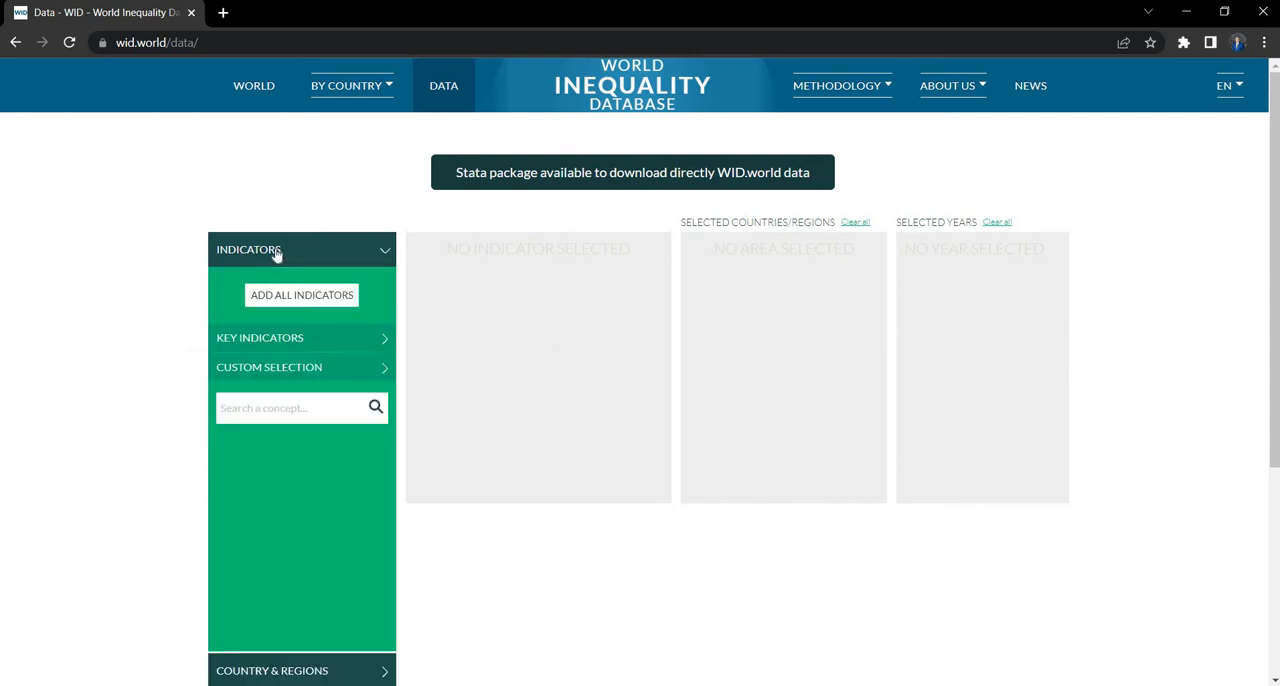
Step: Look over the key indicators, then open the custom Income inequality selection for the concept Pre-tax national income
{"action": "left_click", "coordinate": [281, 339]}
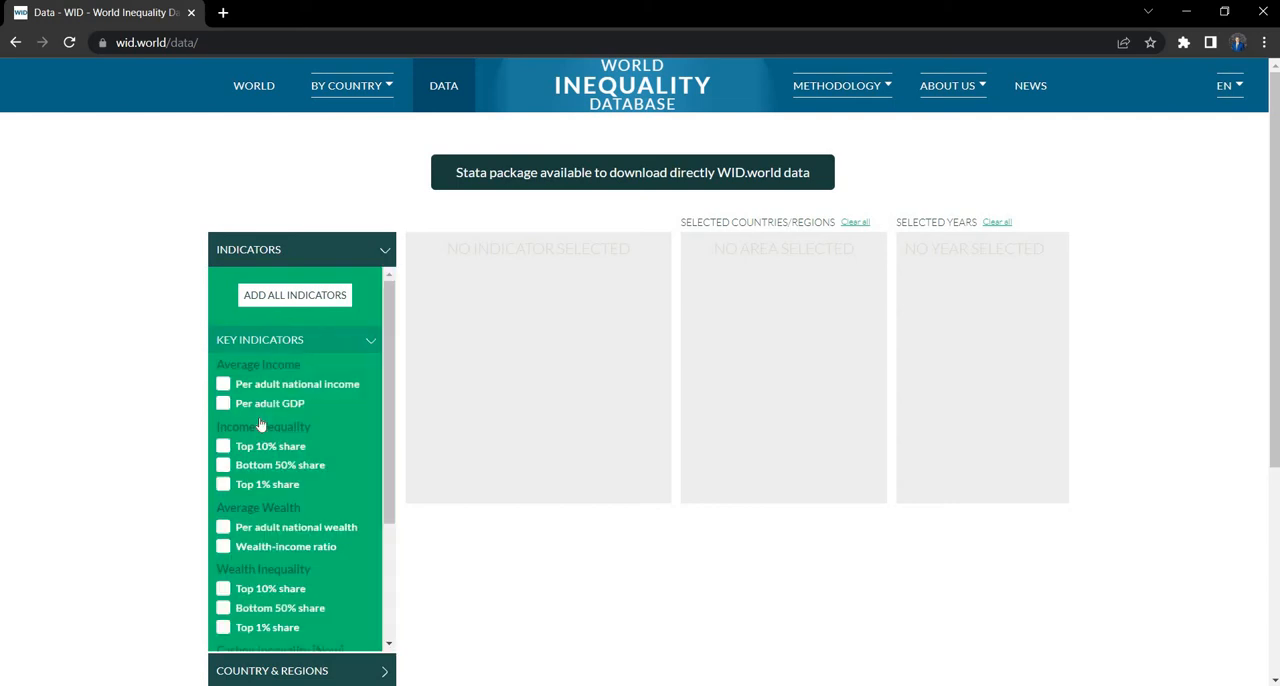
{"action": "scroll", "coordinate": [260, 424], "scroll_direction": "down", "scroll_amount": 3}
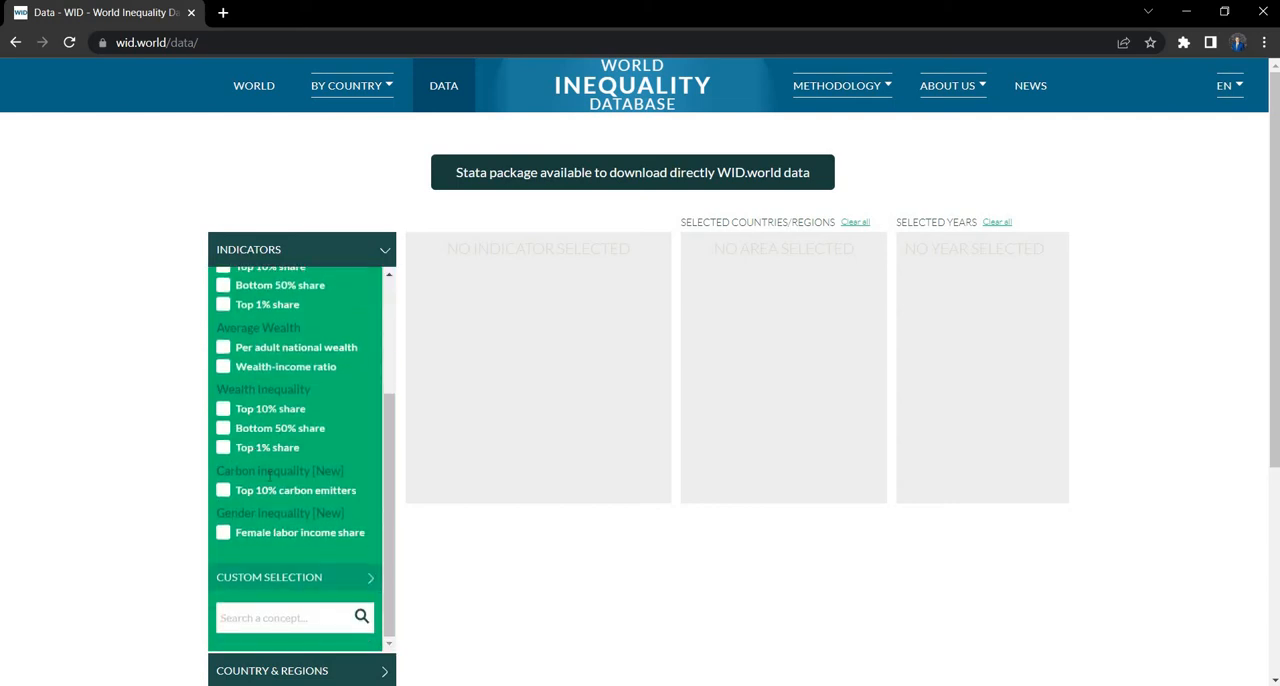
{"action": "scroll", "coordinate": [270, 475], "scroll_direction": "up", "scroll_amount": 3}
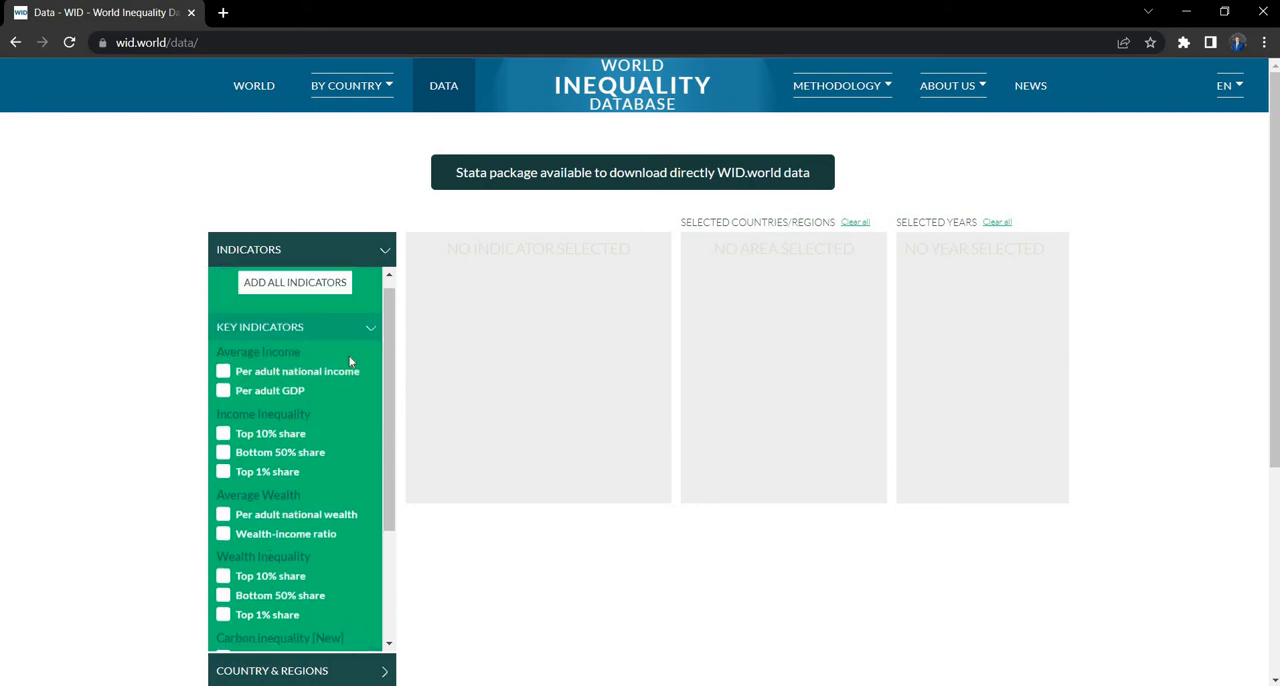
{"action": "scroll", "coordinate": [337, 371], "scroll_direction": "down", "scroll_amount": 5}
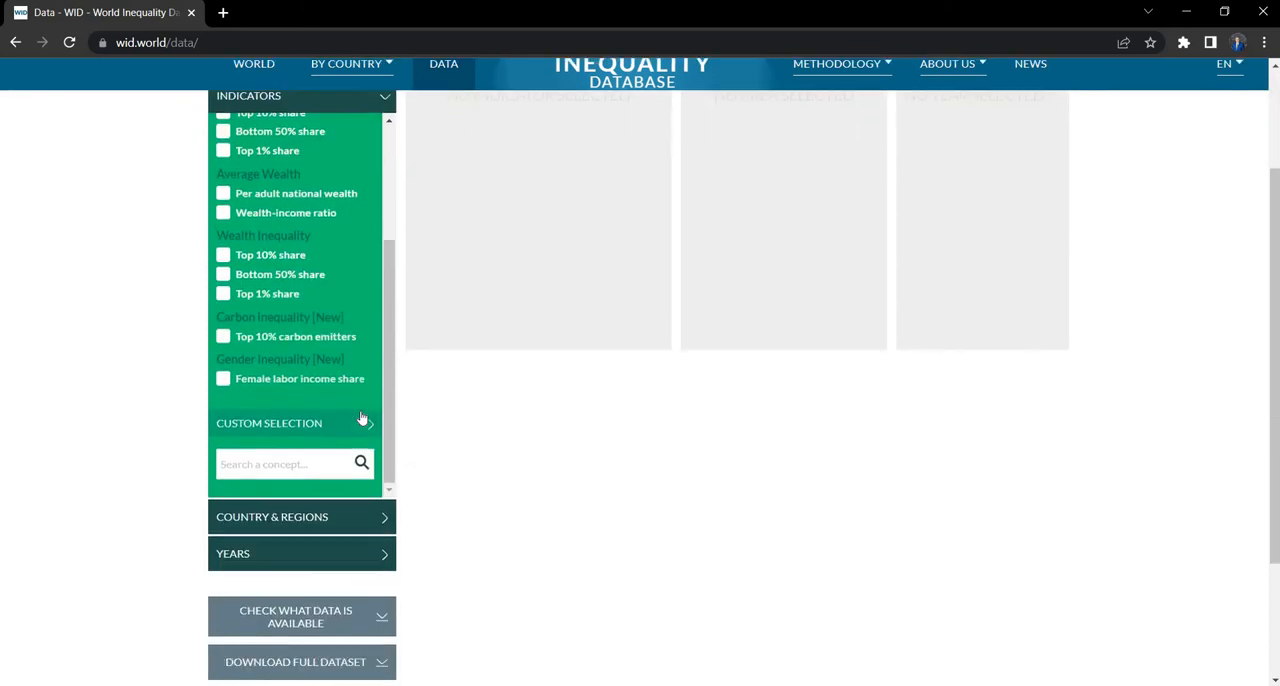
{"action": "left_click", "coordinate": [358, 404]}
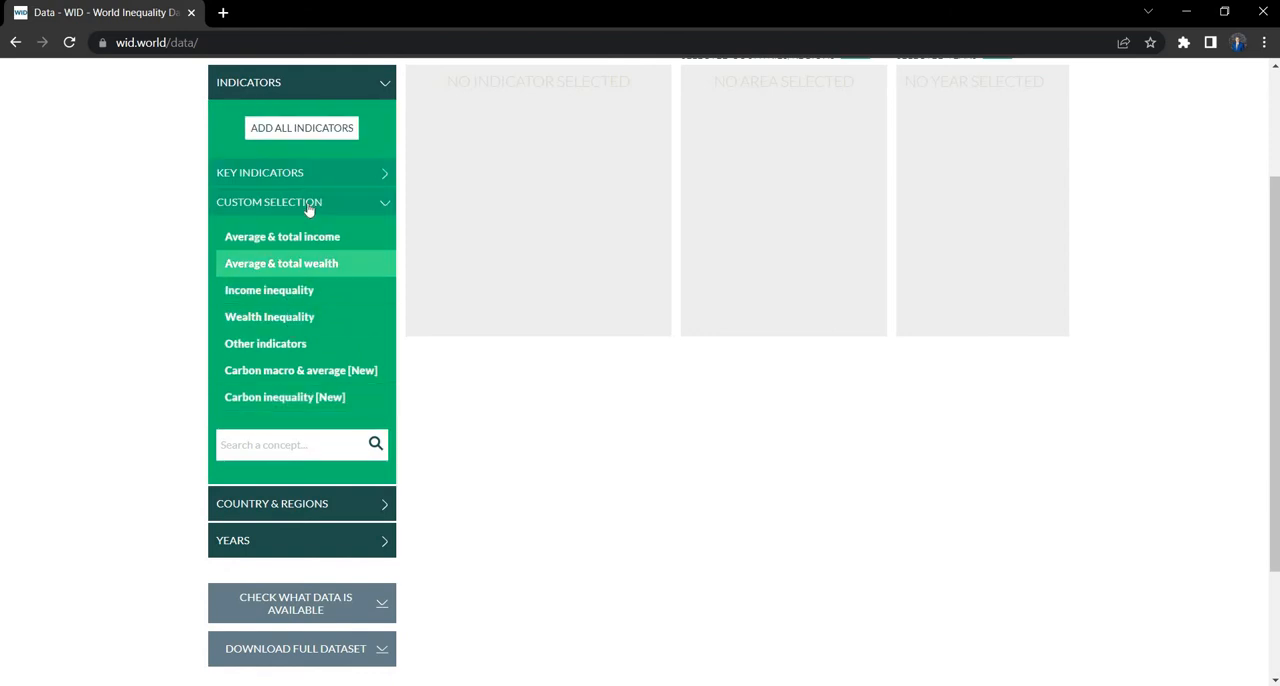
{"action": "left_click", "coordinate": [280, 300]}
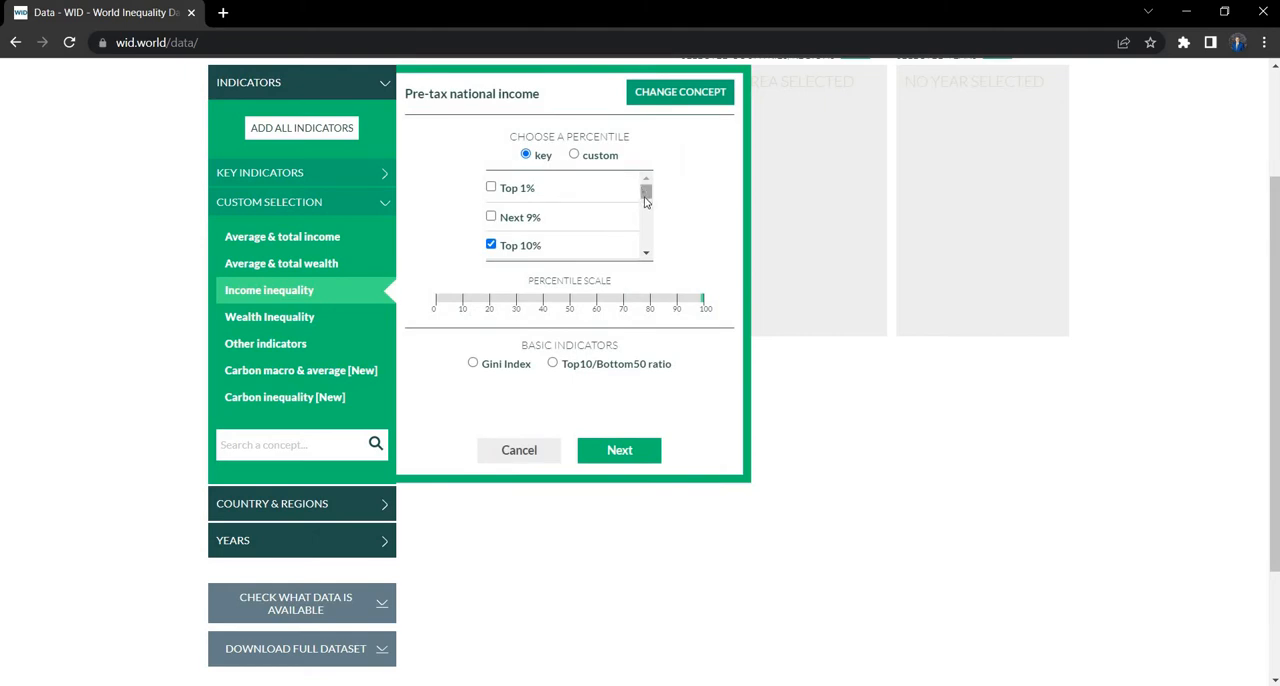
Step: Include the Gini coefficient (p0p100) among the key percentiles for pre-tax national income and proceed to the population settings
{"action": "mouse_move", "coordinate": [645, 201]}
{"action": "left_mouse_down"}
{"action": "mouse_move", "coordinate": [643, 246]}
{"action": "mouse_move", "coordinate": [646, 186]}
{"action": "left_mouse_up"}
{"action": "left_click", "coordinate": [491, 246]}
{"action": "left_click_drag", "start_coordinate": [645, 196], "coordinate": [646, 217]}
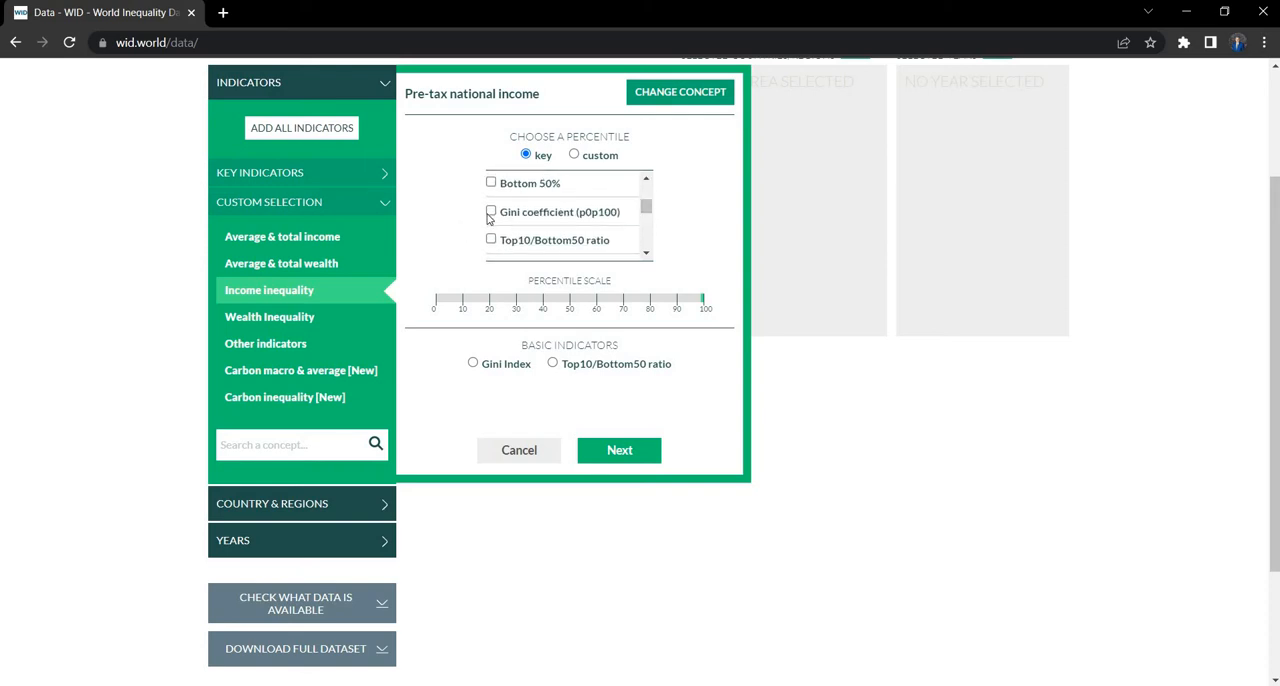
{"action": "left_click", "coordinate": [491, 213]}
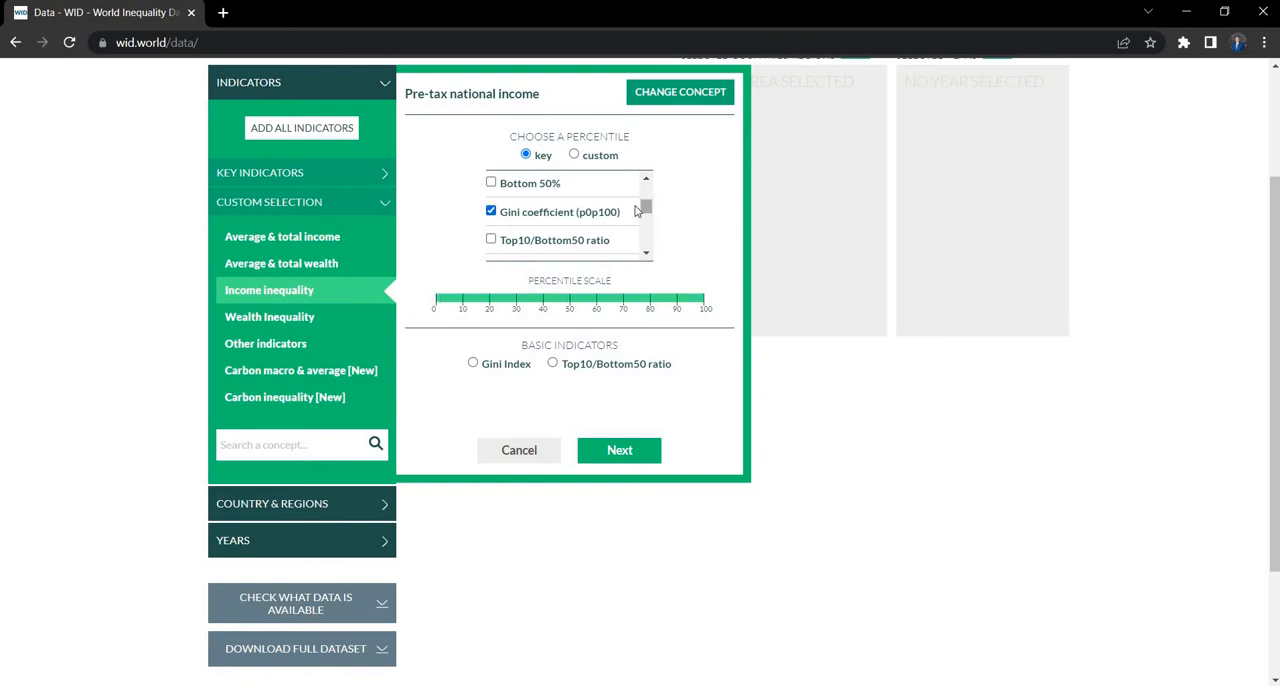
{"action": "scroll", "coordinate": [648, 230], "scroll_direction": "up", "scroll_amount": 5}
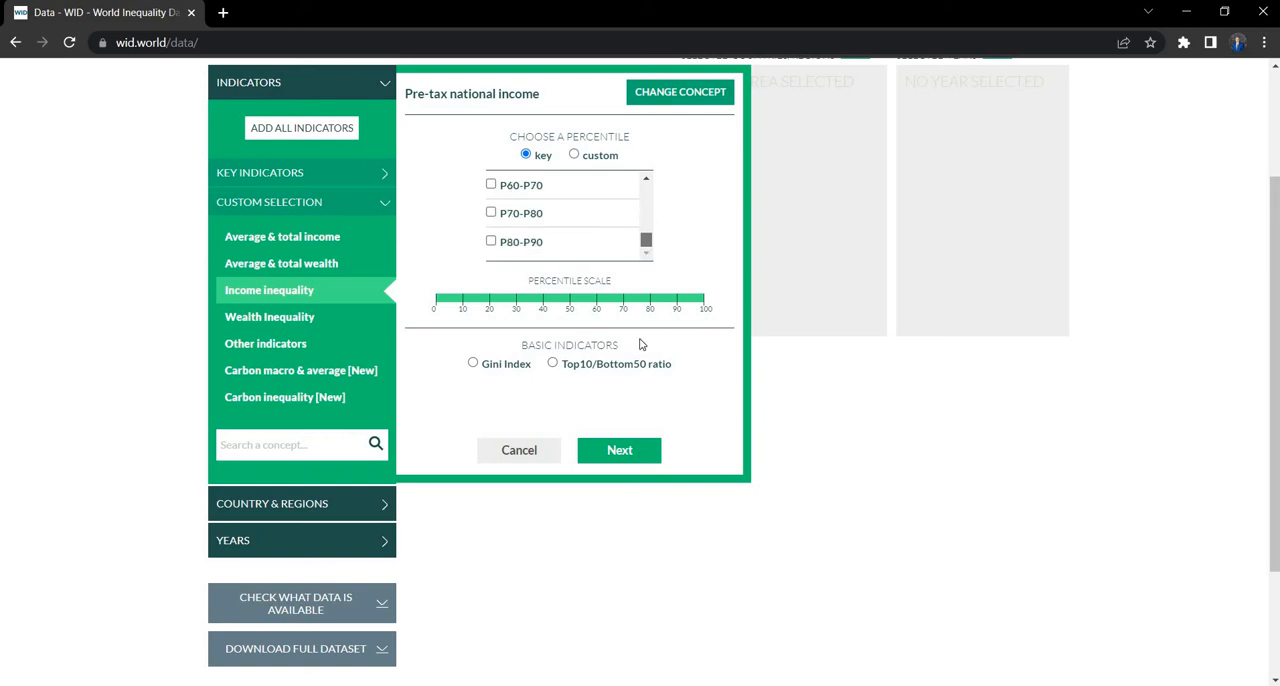
{"action": "left_click", "coordinate": [620, 457]}
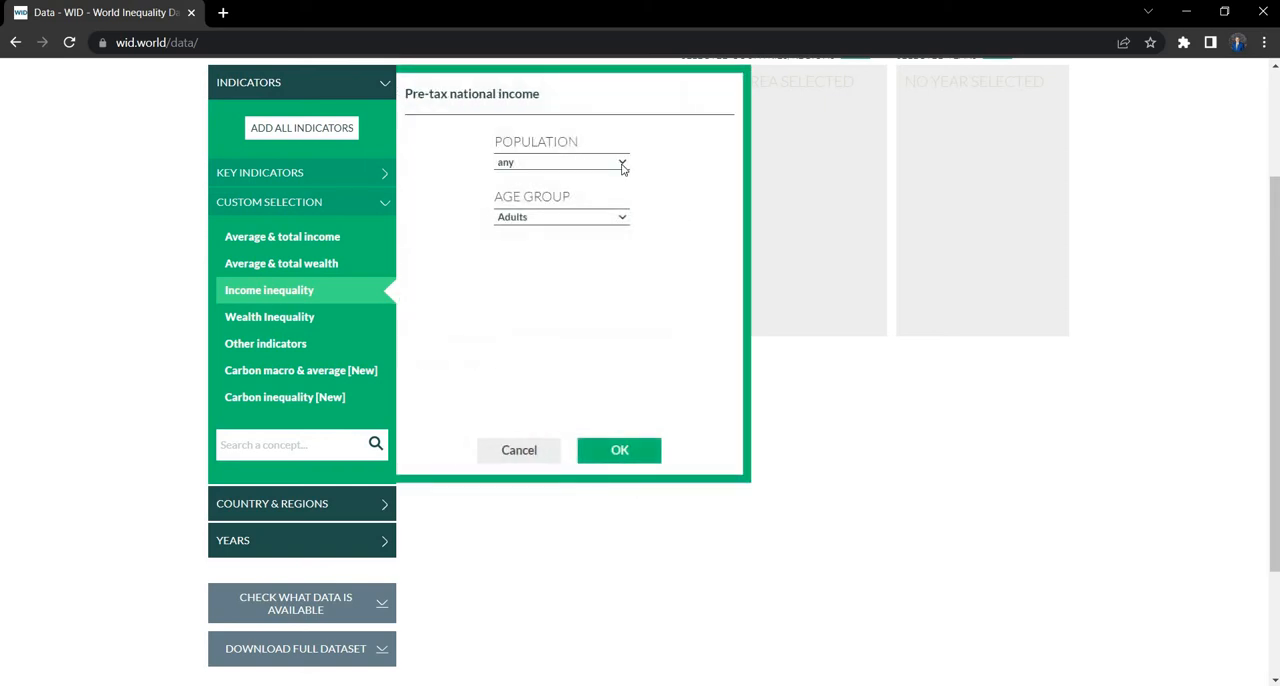
Step: Set the population to equal-split adults, keep the age group at Adults, and add the pre-tax national income indicators
{"action": "left_click", "coordinate": [622, 165]}
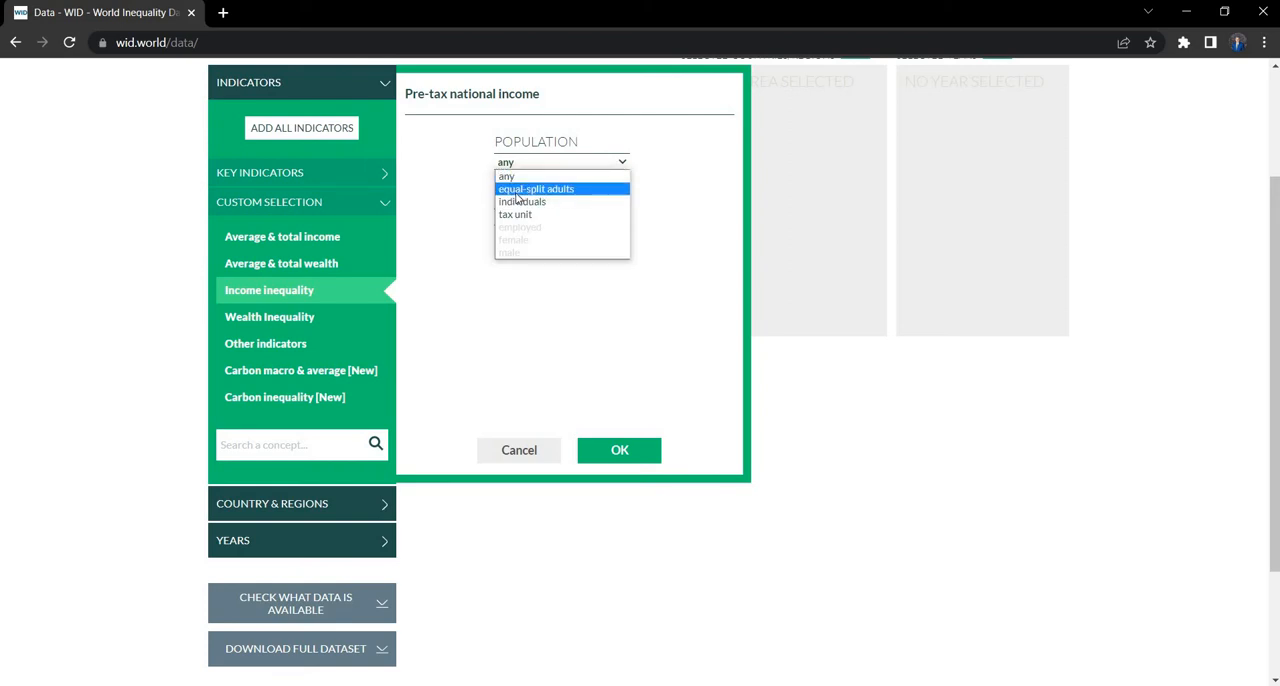
{"action": "left_click", "coordinate": [518, 190]}
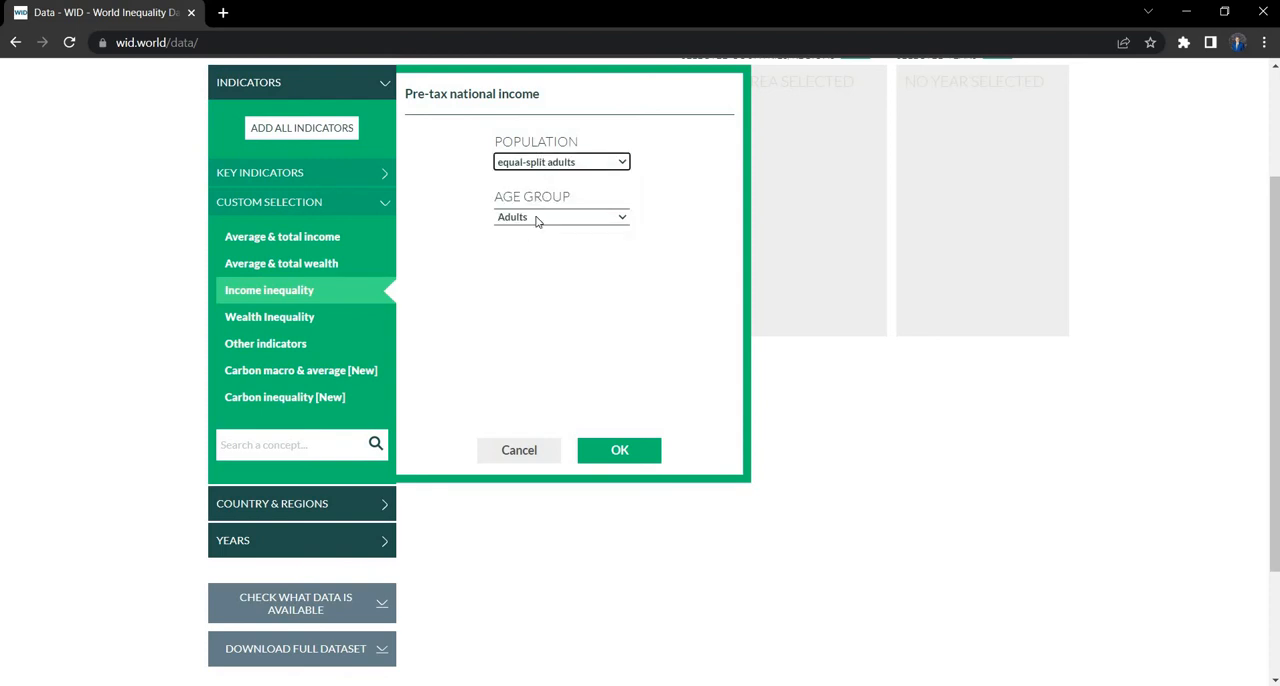
{"action": "left_click", "coordinate": [537, 221]}
{"action": "left_click", "coordinate": [623, 452]}
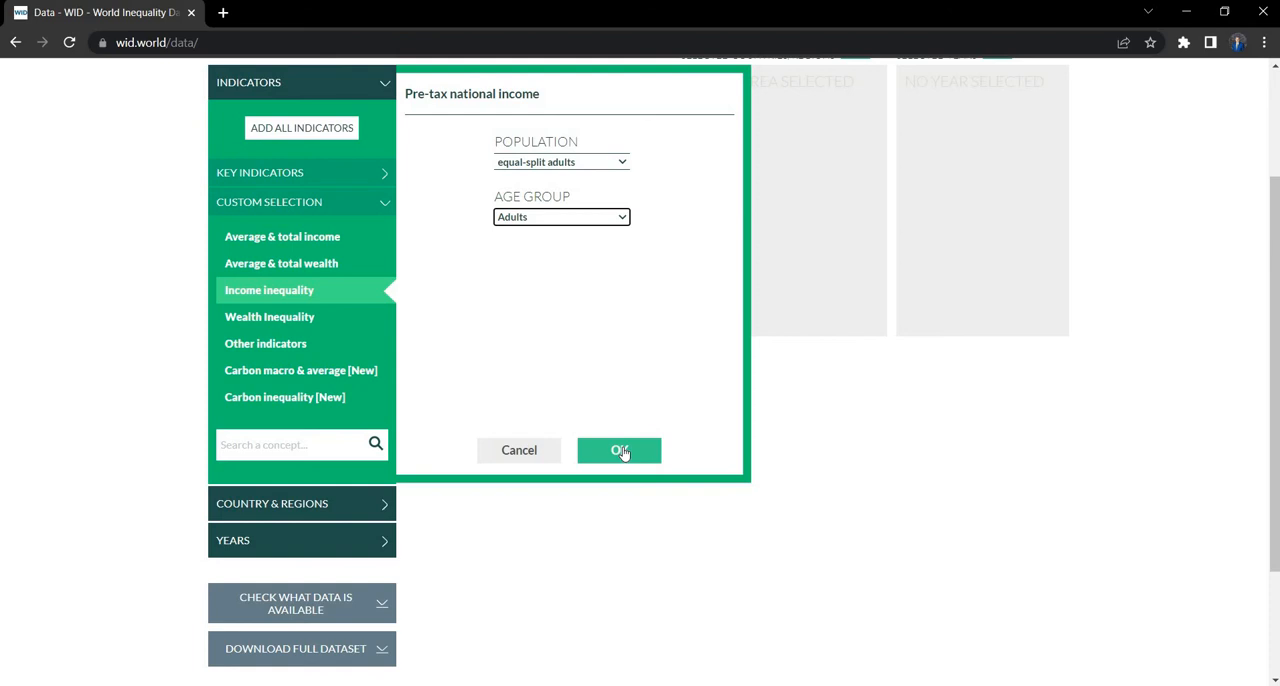
{"action": "left_click", "coordinate": [622, 451]}
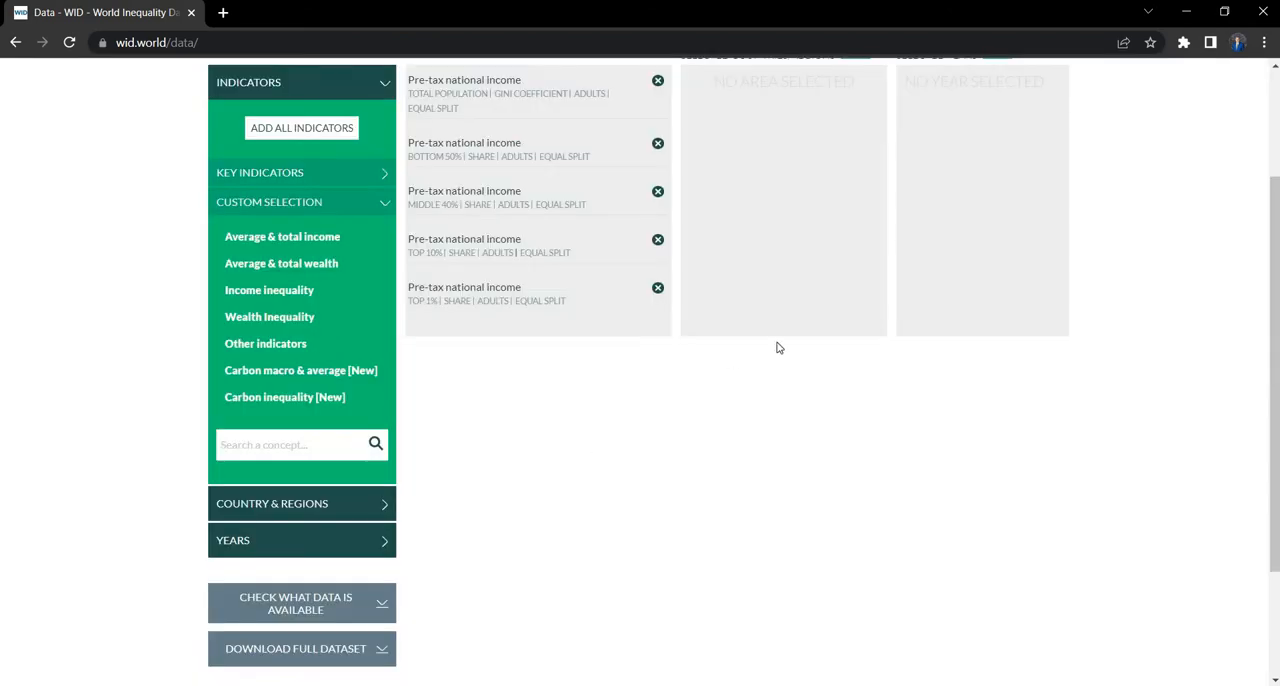
Step: Remove the Bottom 50%, Middle 40%, Top 10% and Top 1% share indicators, keeping only the Gini coefficient
{"action": "scroll", "coordinate": [757, 323], "scroll_direction": "up", "scroll_amount": 2}
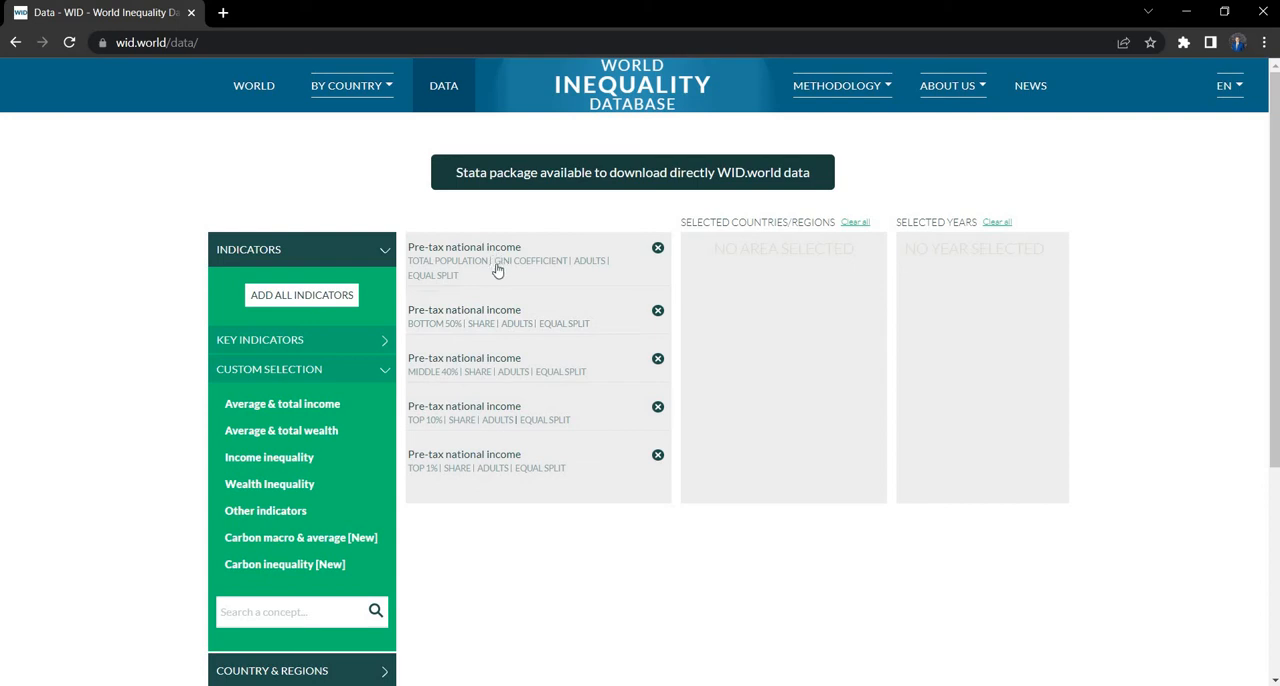
{"action": "left_click", "coordinate": [658, 312]}
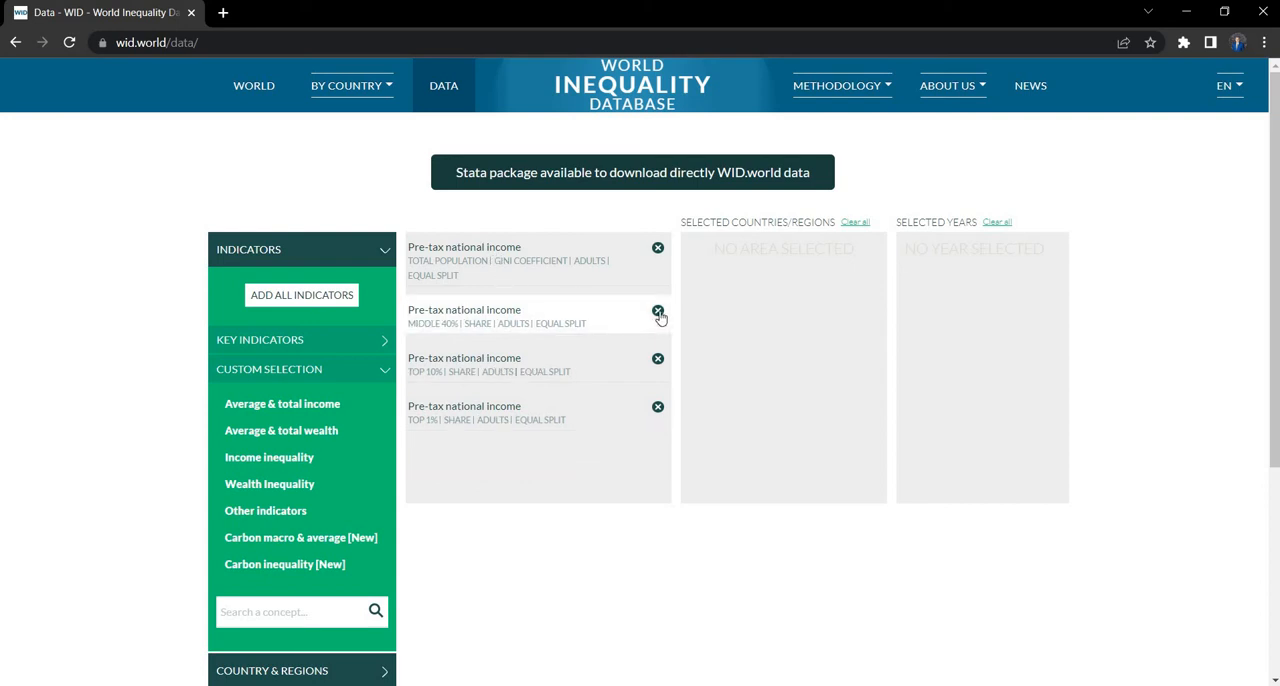
{"action": "left_click", "coordinate": [658, 312]}
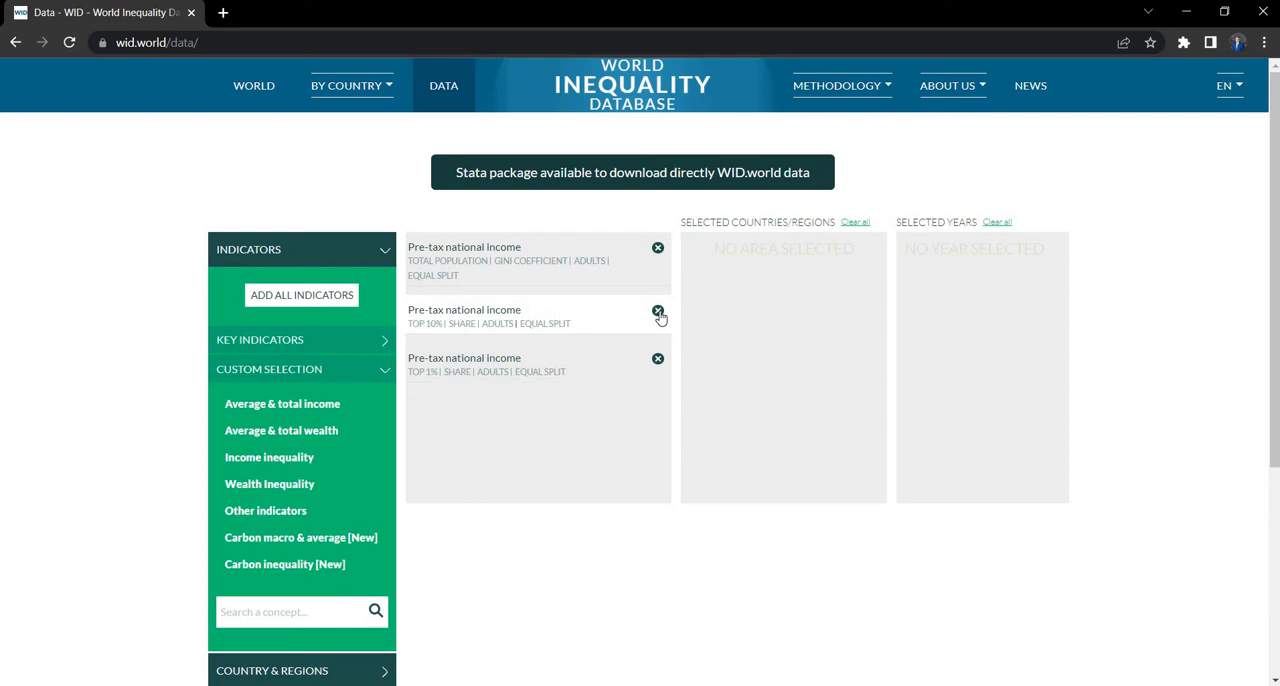
{"action": "left_click", "coordinate": [658, 312]}
{"action": "left_click", "coordinate": [658, 312]}
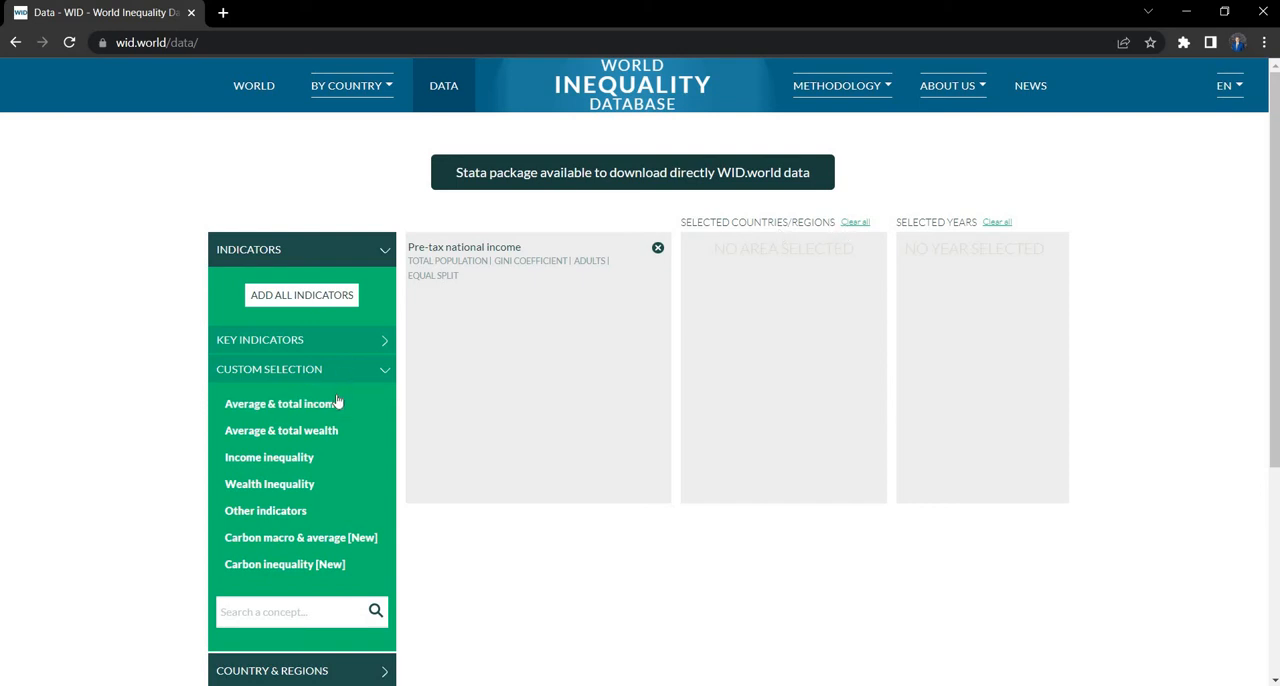
Step: Add all countries to the data selection and look over the available world regions
{"action": "scroll", "coordinate": [332, 410], "scroll_direction": "down", "scroll_amount": 2}
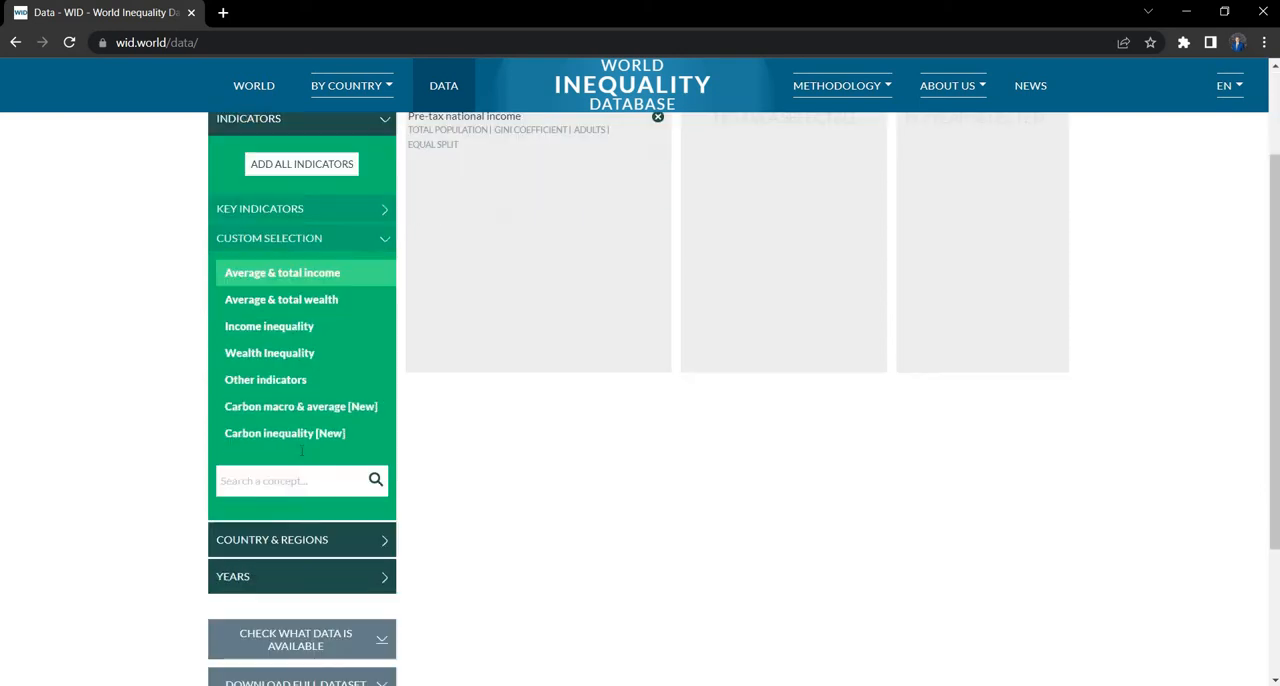
{"action": "left_click", "coordinate": [249, 506]}
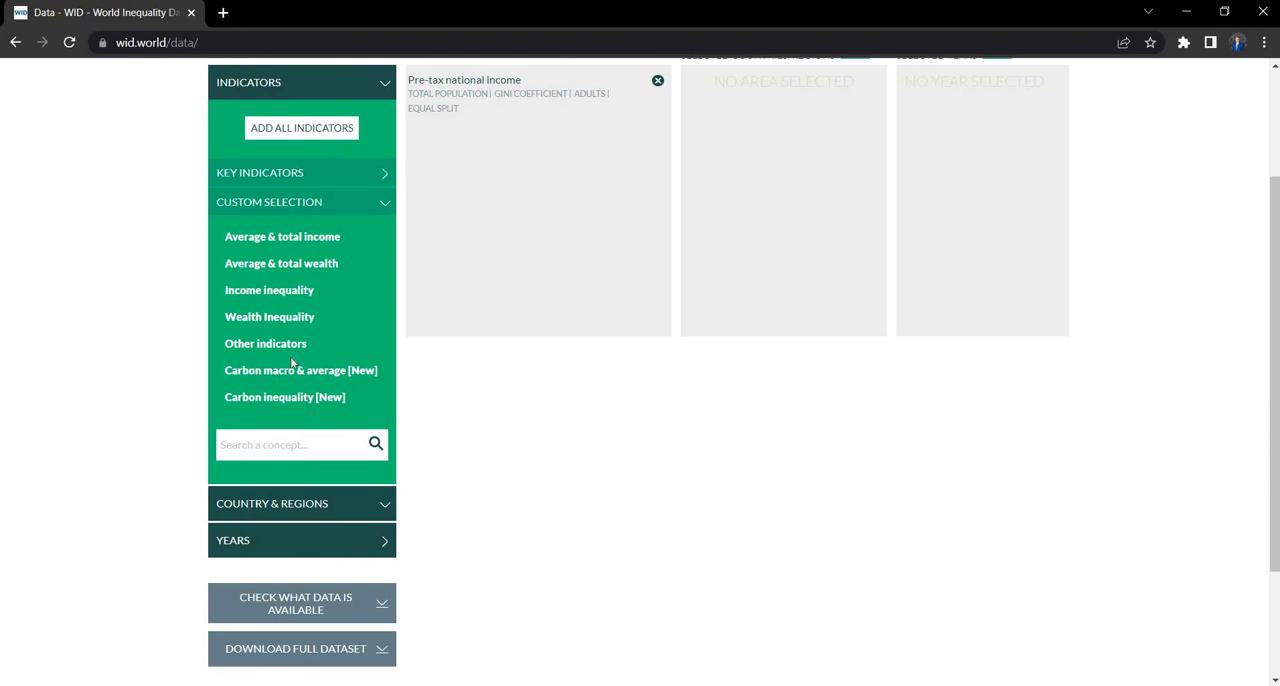
{"action": "left_click", "coordinate": [246, 214]}
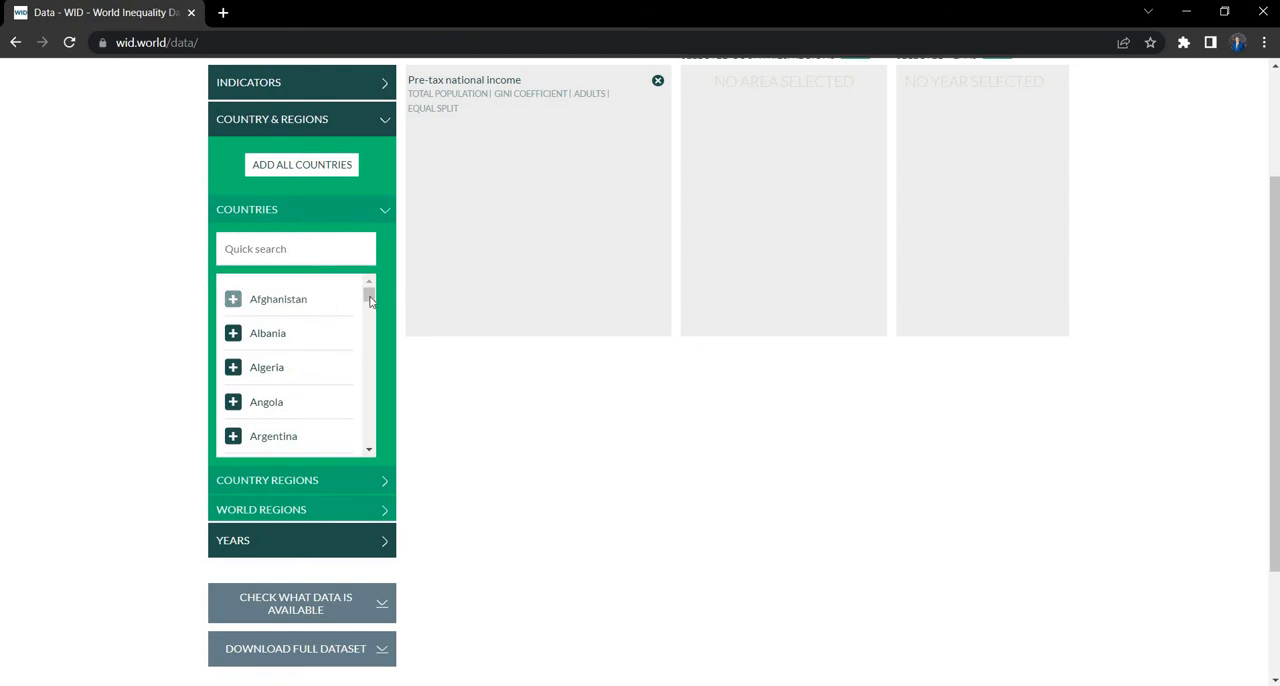
{"action": "left_click_drag", "start_coordinate": [369, 295], "coordinate": [353, 232]}
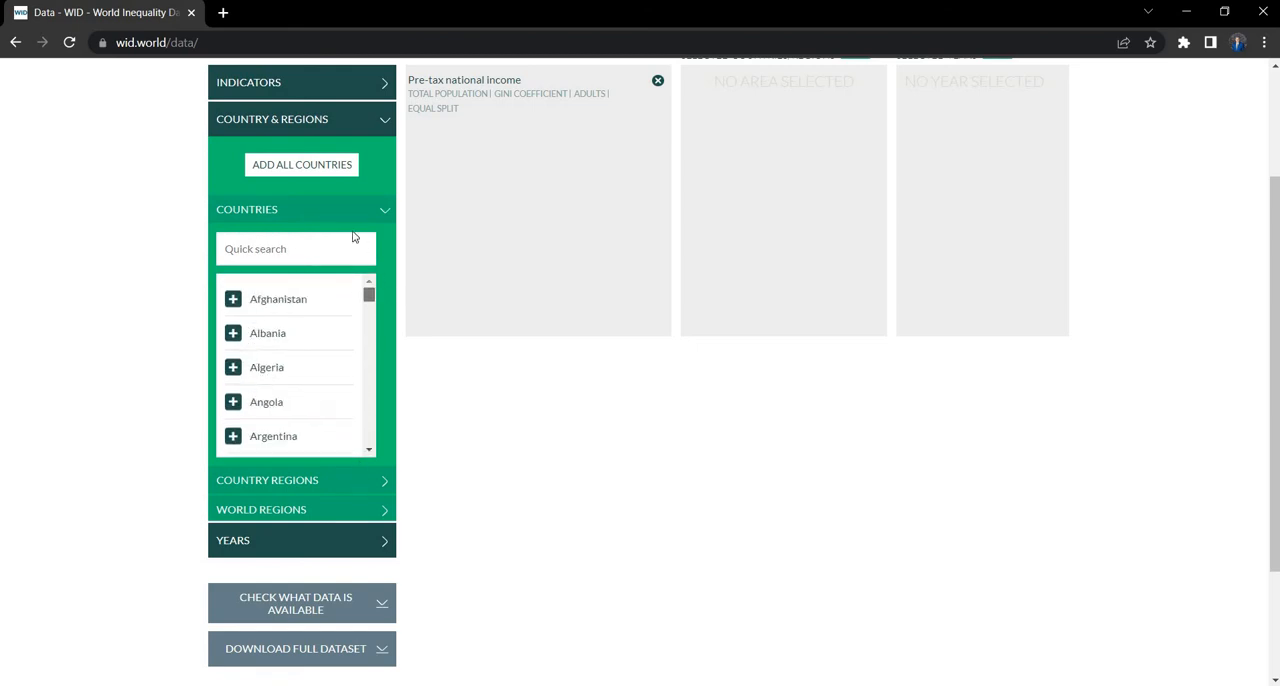
{"action": "left_click", "coordinate": [294, 166]}
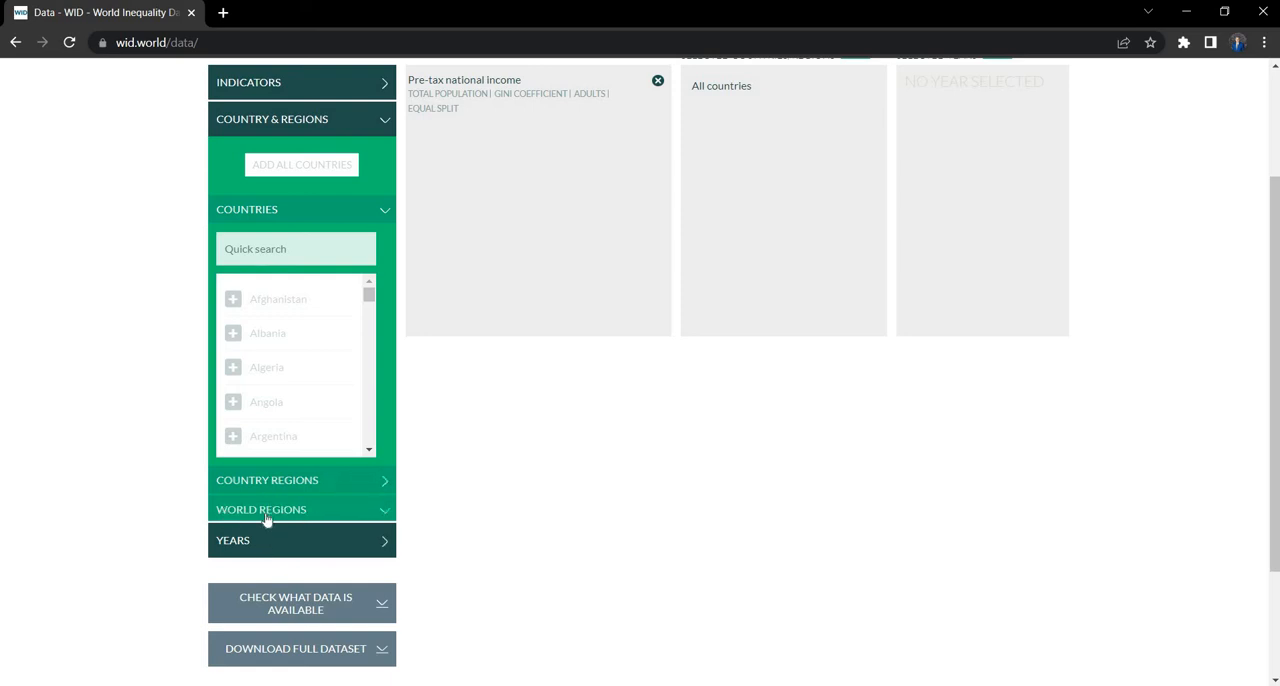
{"action": "left_click", "coordinate": [386, 513]}
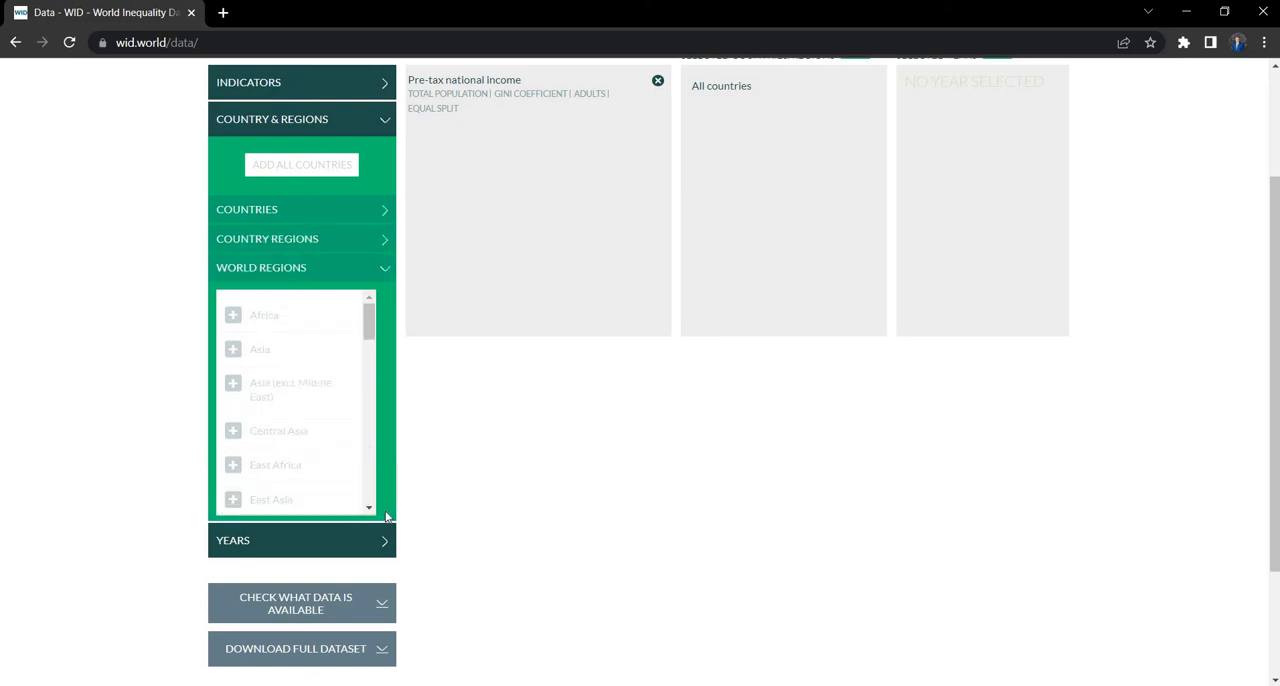
{"action": "left_click", "coordinate": [386, 275]}
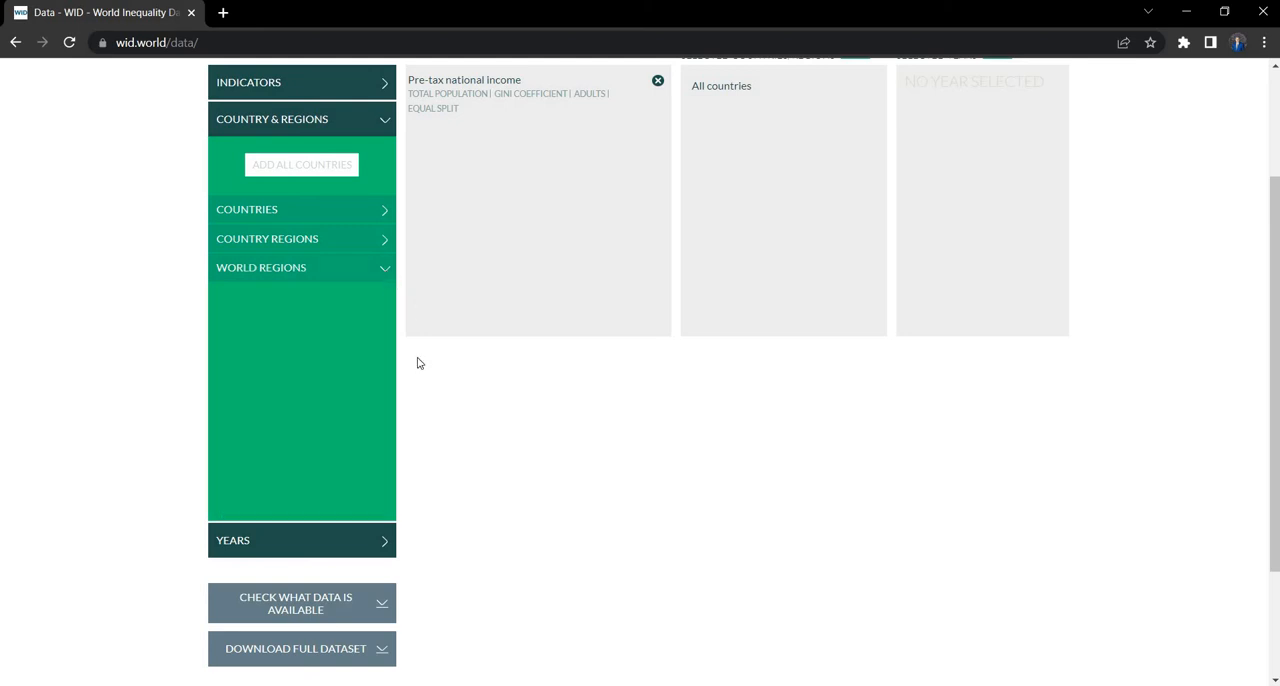
Step: Add all years to the data selection and retrieve the data
{"action": "left_click", "coordinate": [382, 542]}
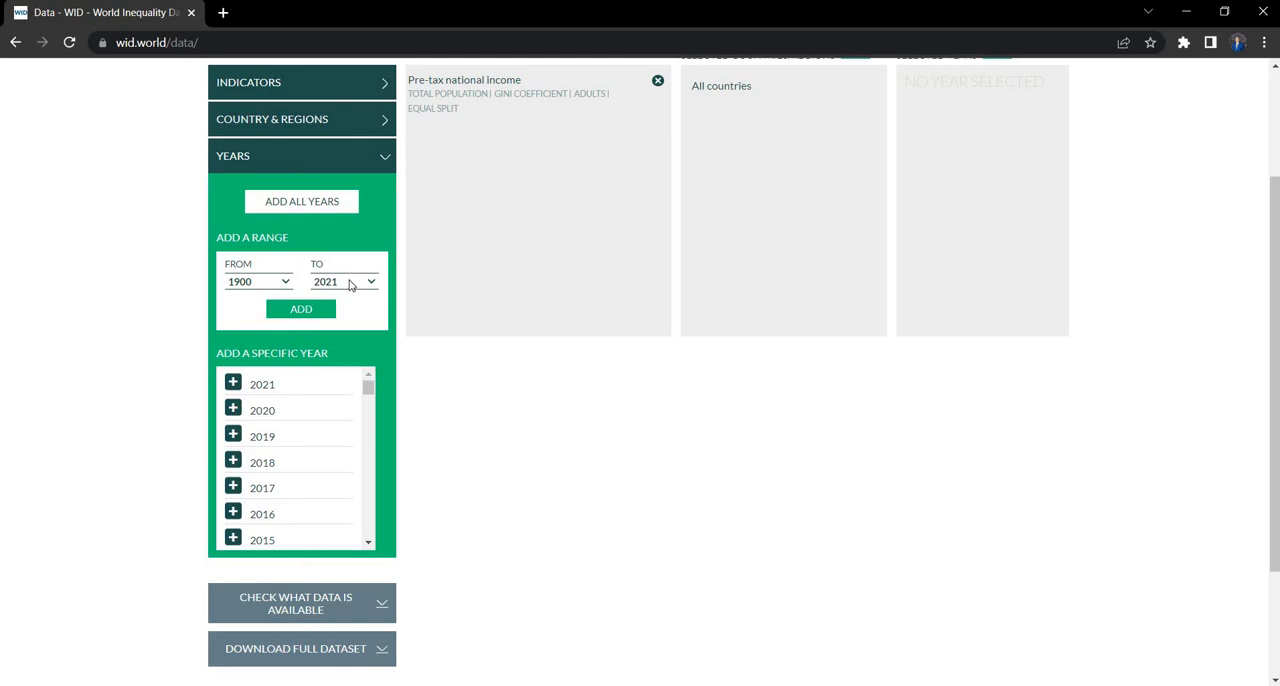
{"action": "left_click", "coordinate": [301, 205]}
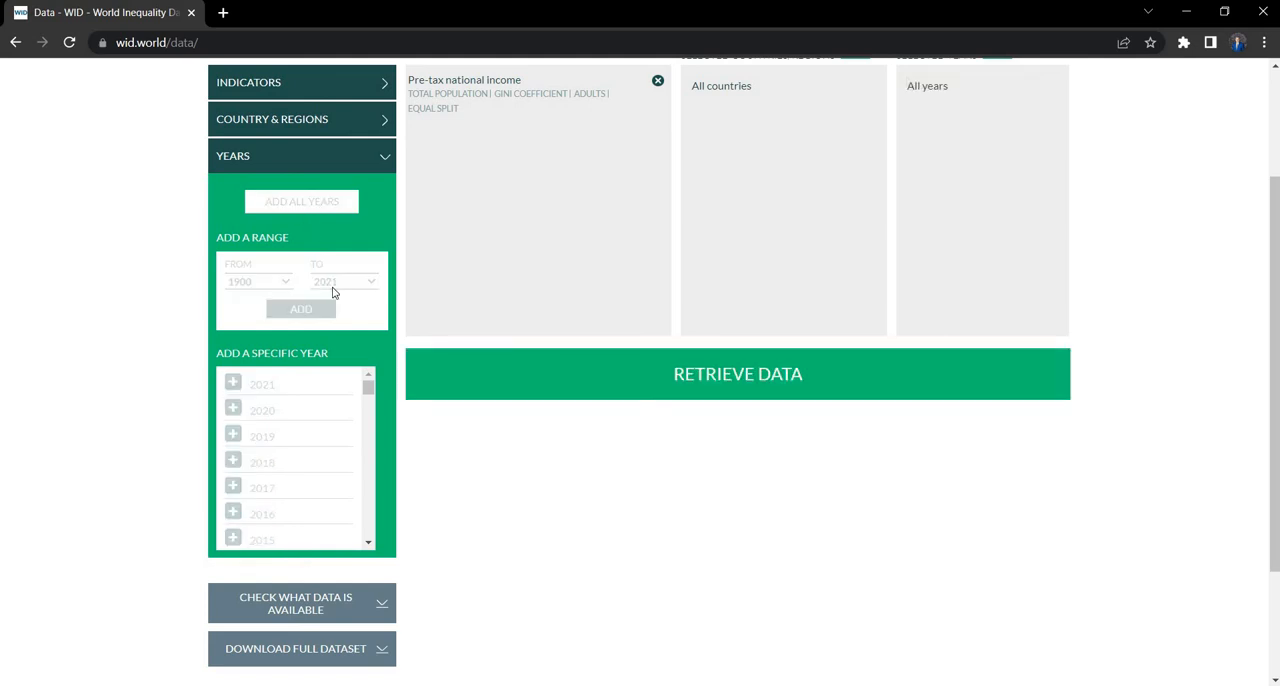
{"action": "scroll", "coordinate": [885, 515], "scroll_direction": "up", "scroll_amount": 1}
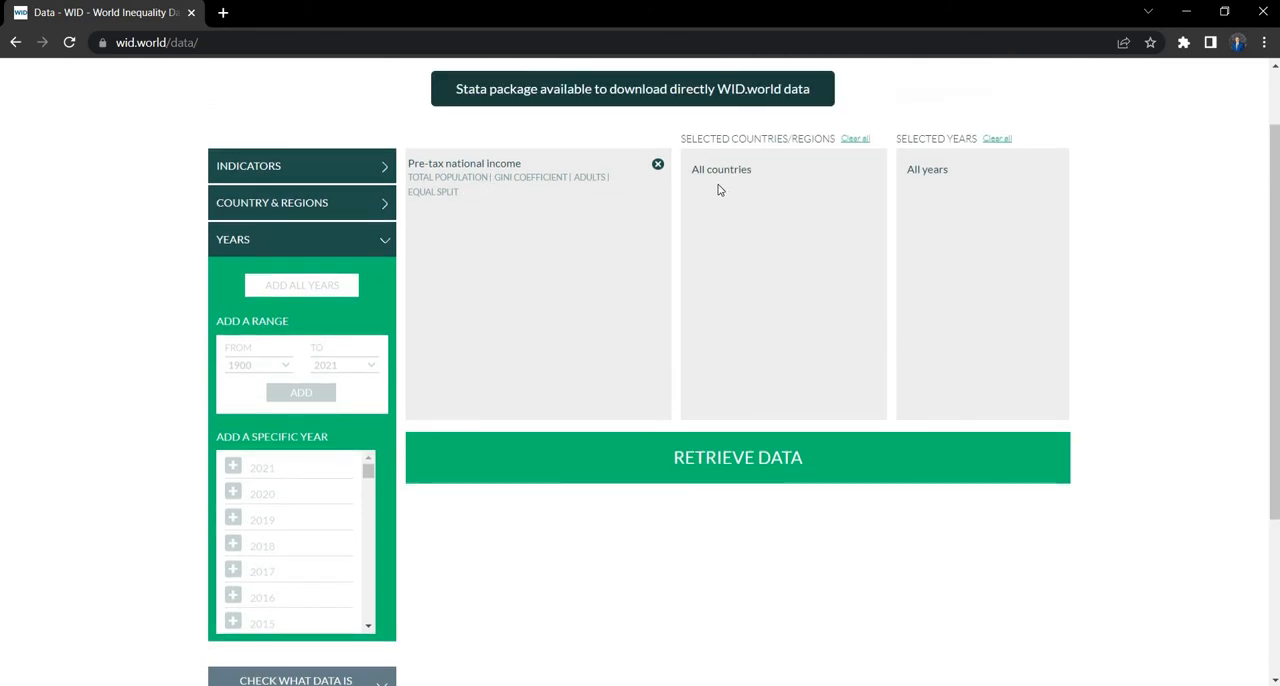
{"action": "left_click", "coordinate": [738, 464]}
{"action": "left_click", "coordinate": [737, 461]}
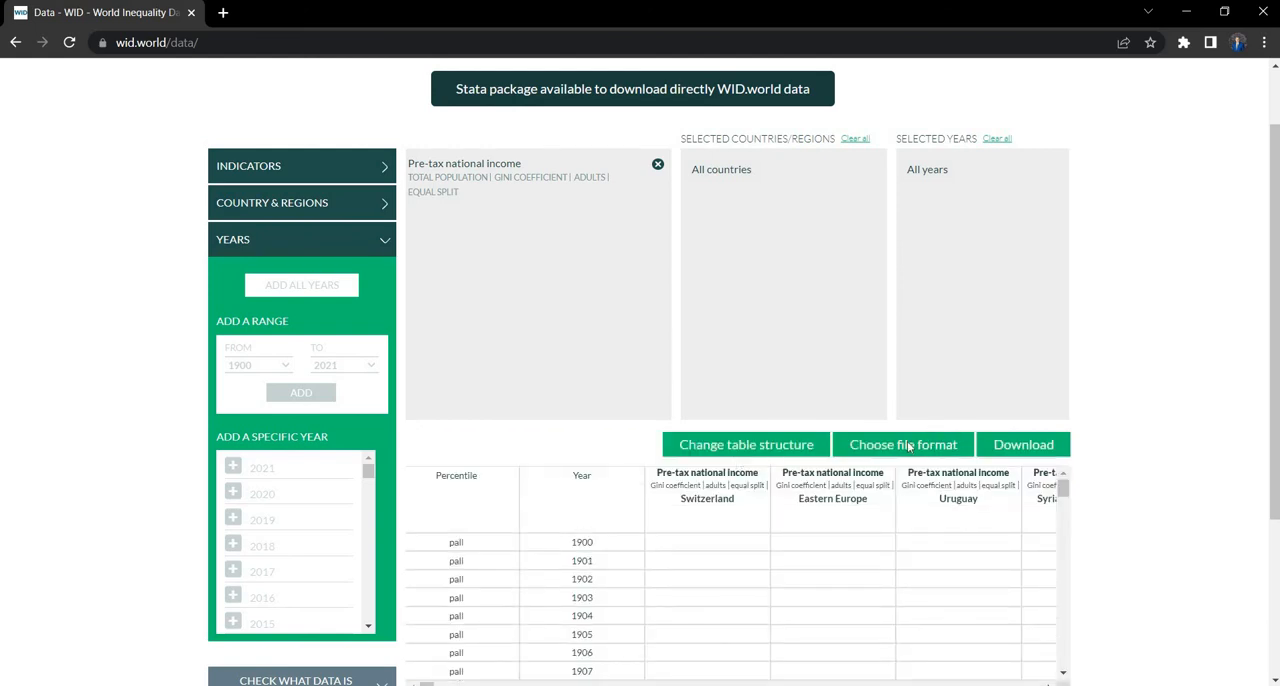
Step: Check the structure options for the retrieved table and close them without changes
{"action": "scroll", "coordinate": [915, 445], "scroll_direction": "down", "scroll_amount": 1}
{"action": "scroll", "coordinate": [905, 446], "scroll_direction": "down", "scroll_amount": 1}
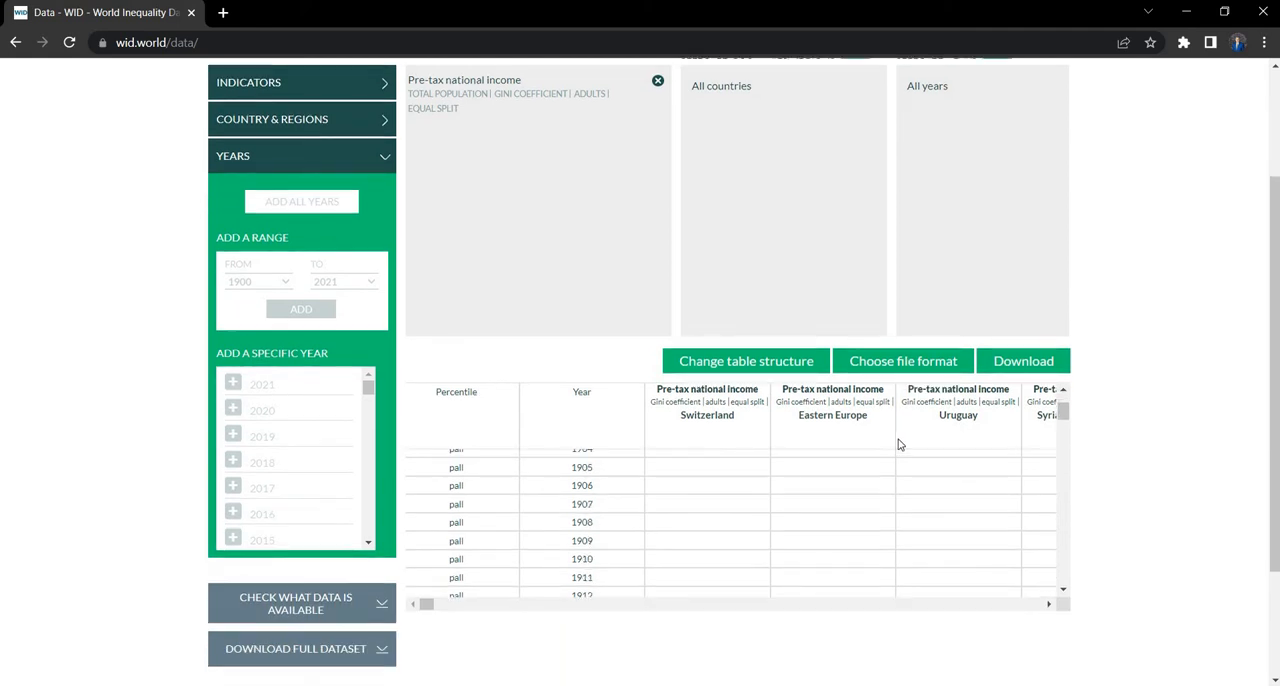
{"action": "left_click", "coordinate": [745, 368]}
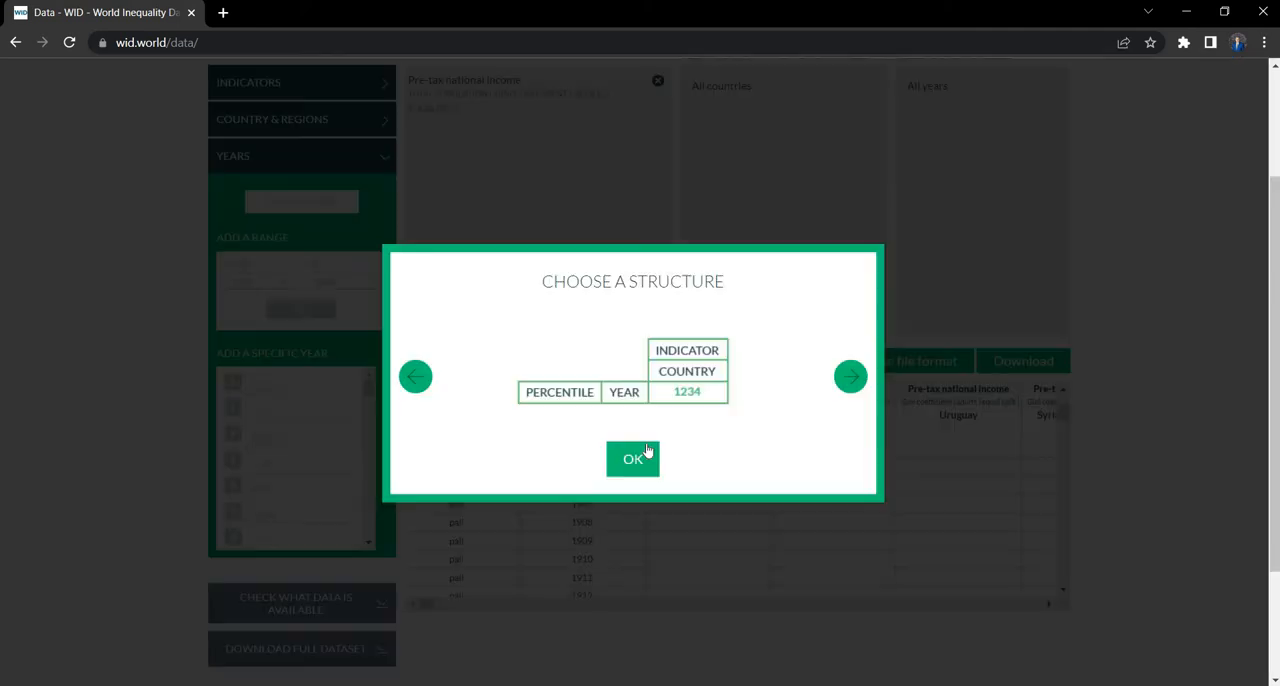
{"action": "left_click", "coordinate": [1081, 345]}
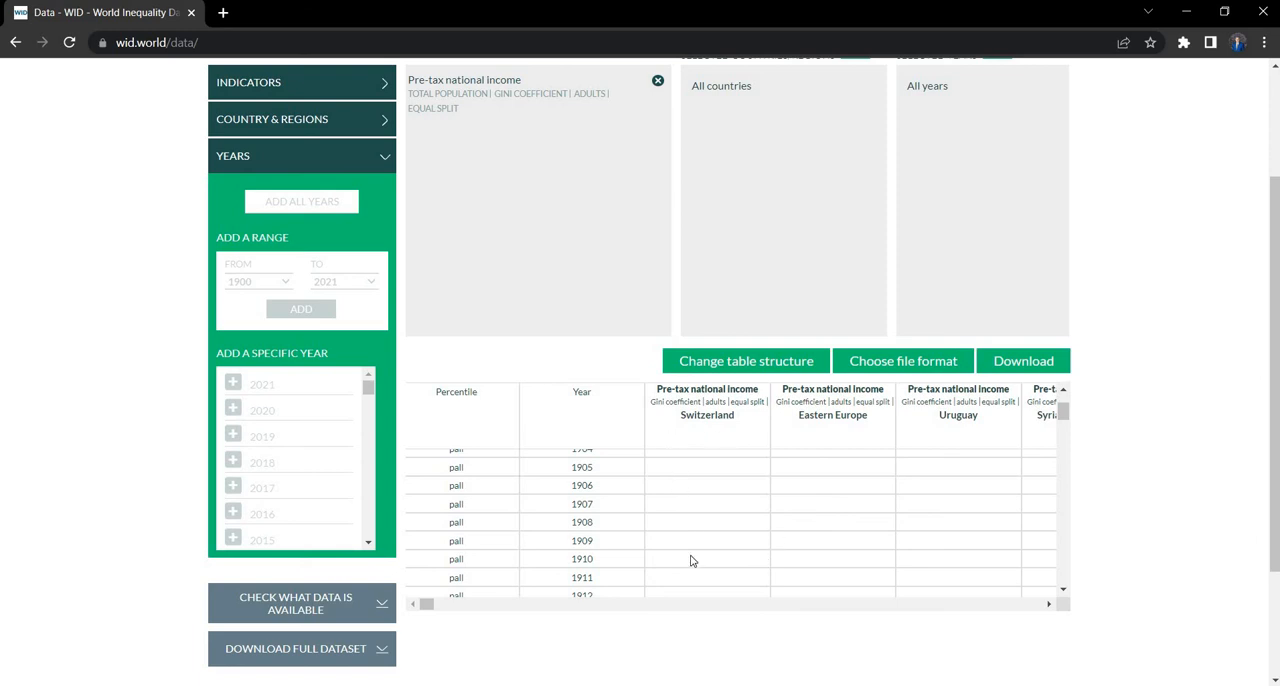
Step: Choose CSV as the download file format
{"action": "scroll", "coordinate": [690, 561], "scroll_direction": "up", "scroll_amount": 1}
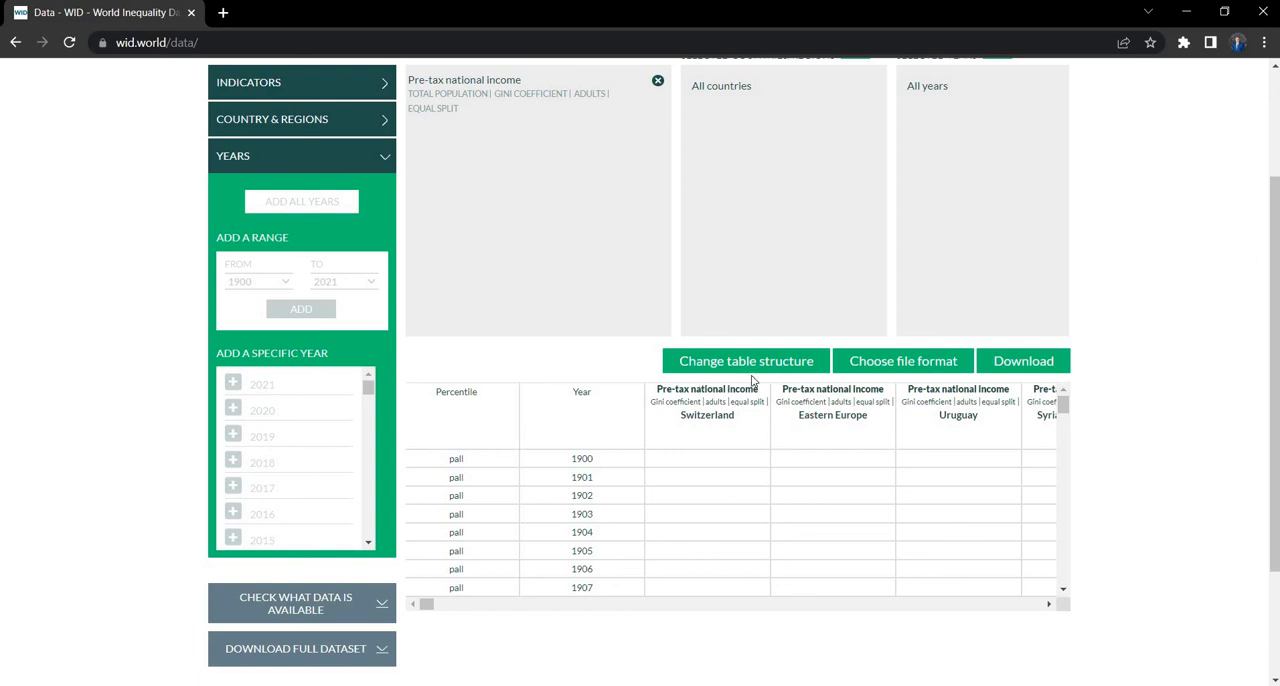
{"action": "left_click", "coordinate": [884, 368]}
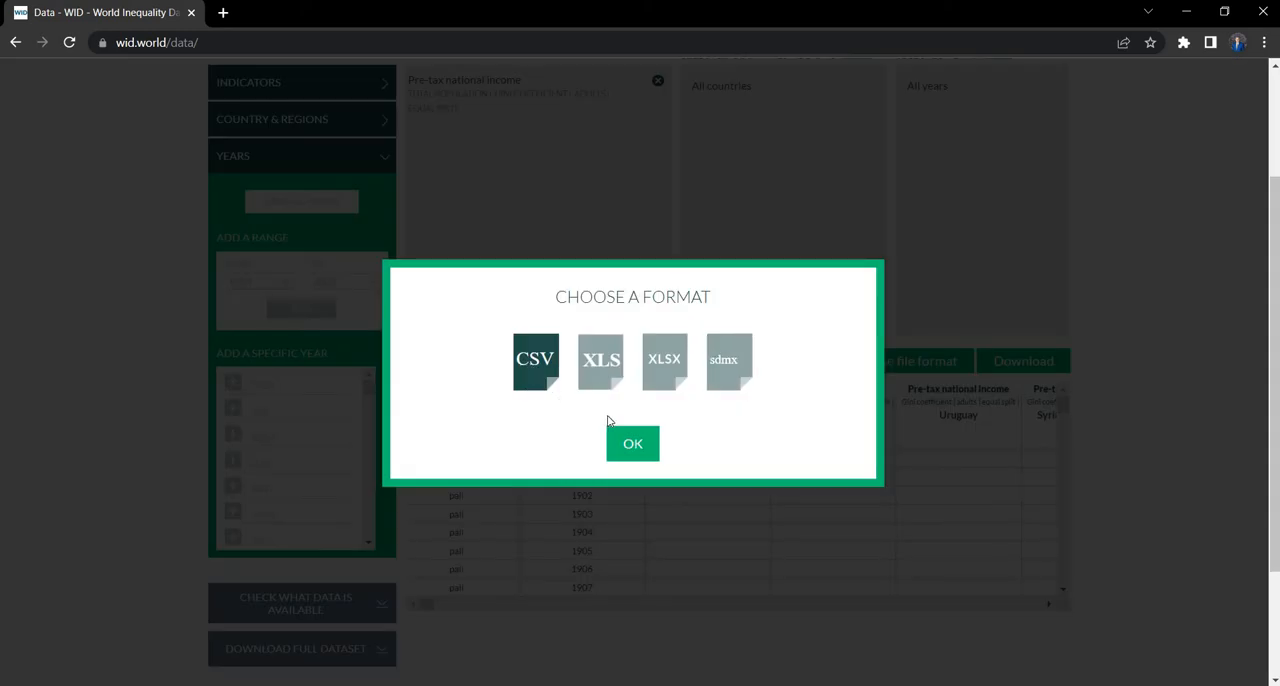
{"action": "left_click", "coordinate": [632, 448]}
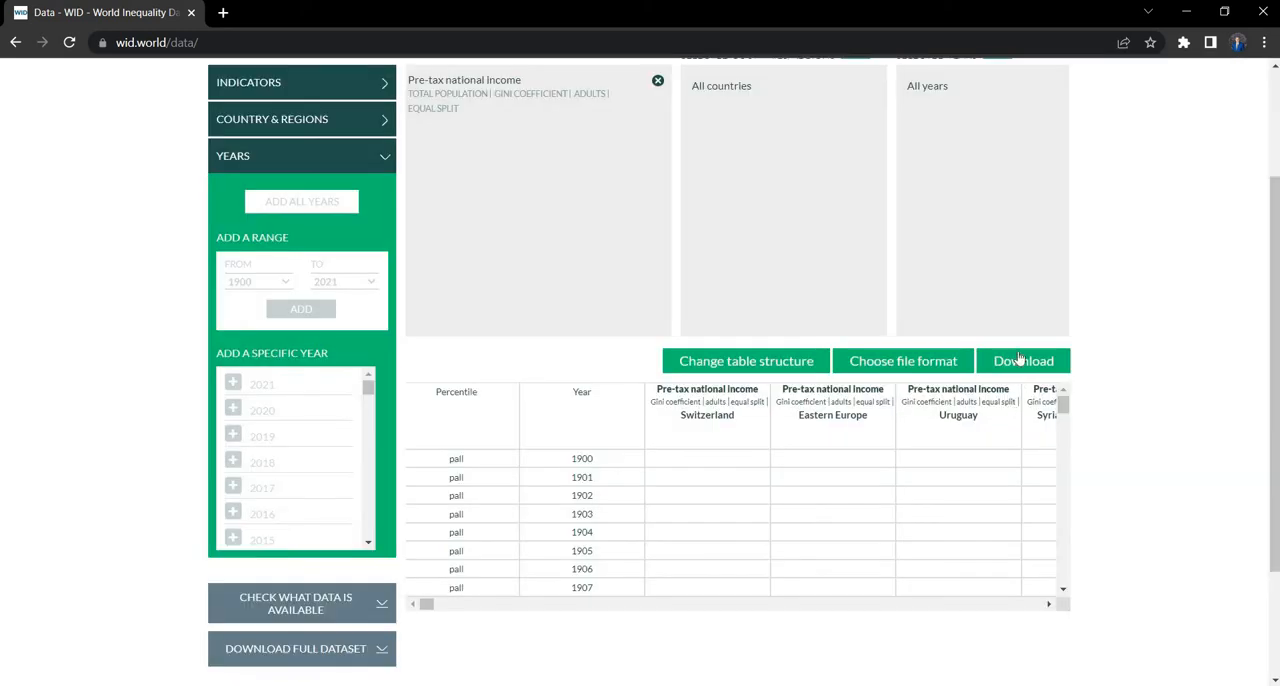